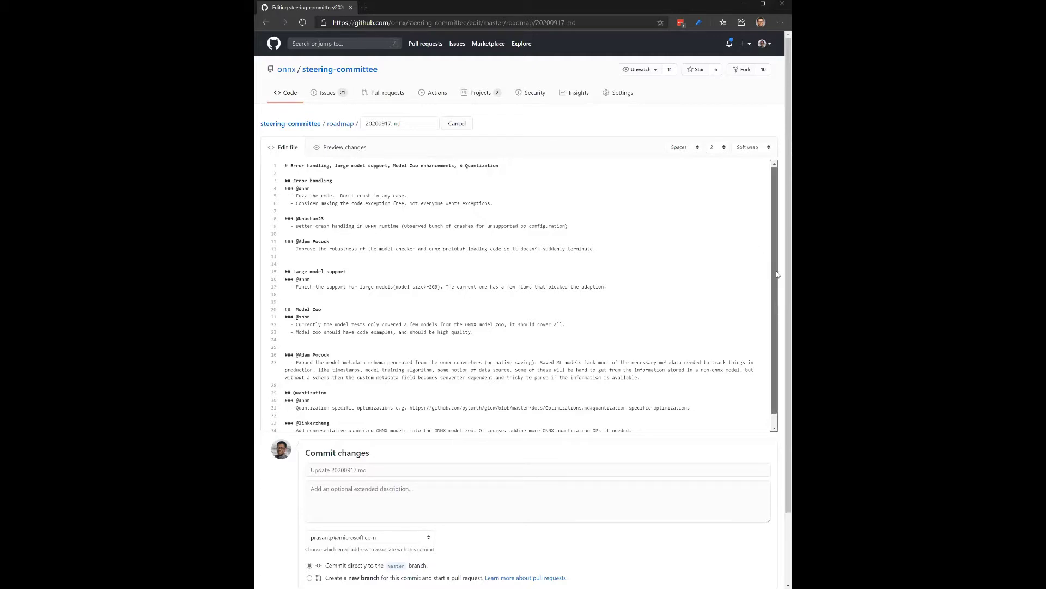
Below the model checker robustness item, add a note that ONNX Runtime's model loading code can crash on invalid models.
drag(777, 275, 779, 284)
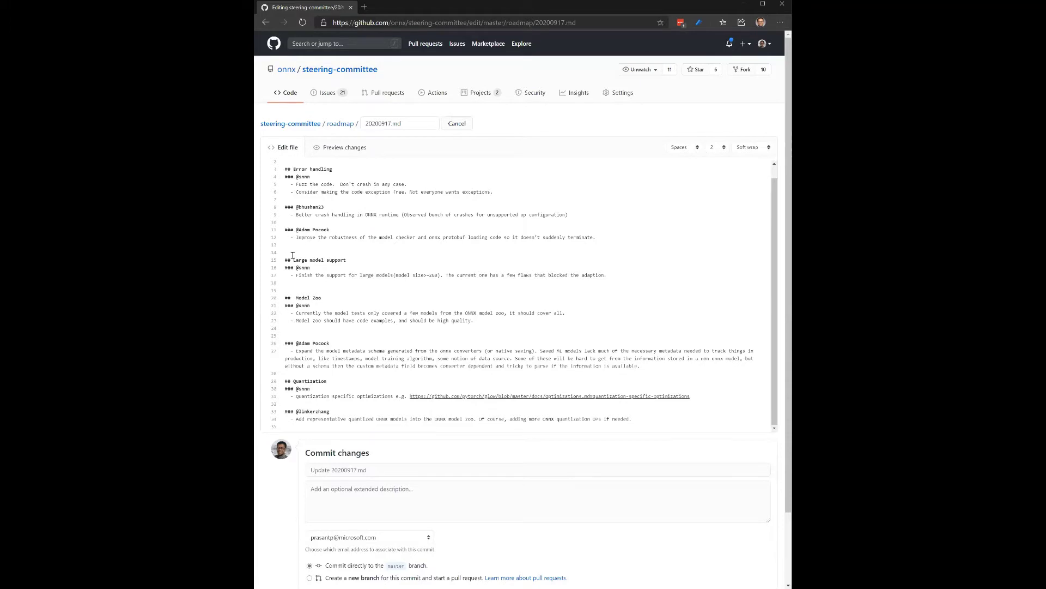
key(shift+Down)
key(shift+Down)
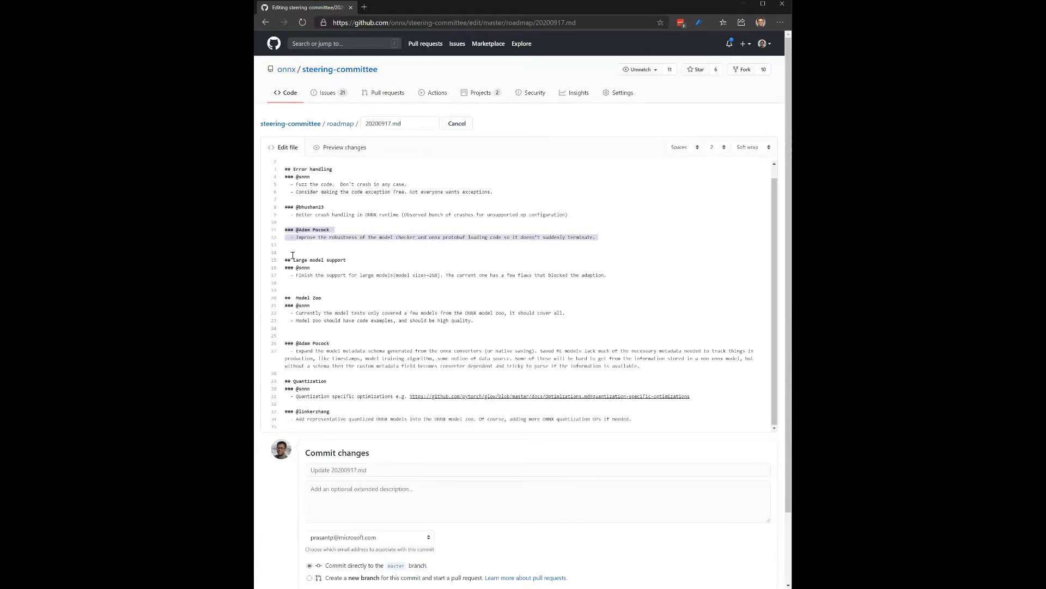
click(293, 255)
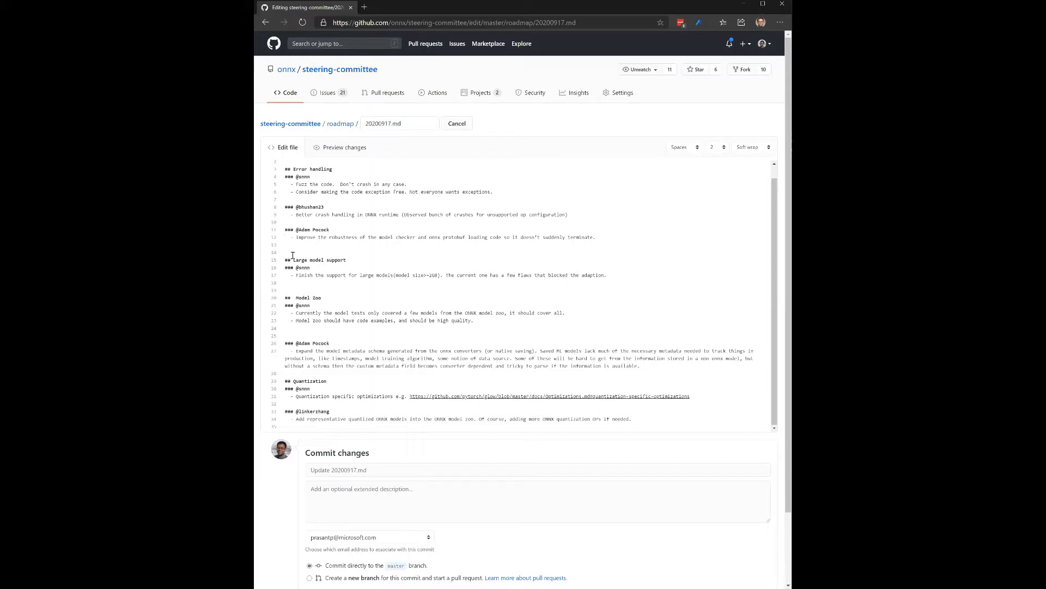
key(Return)
text(ONNX Runti)
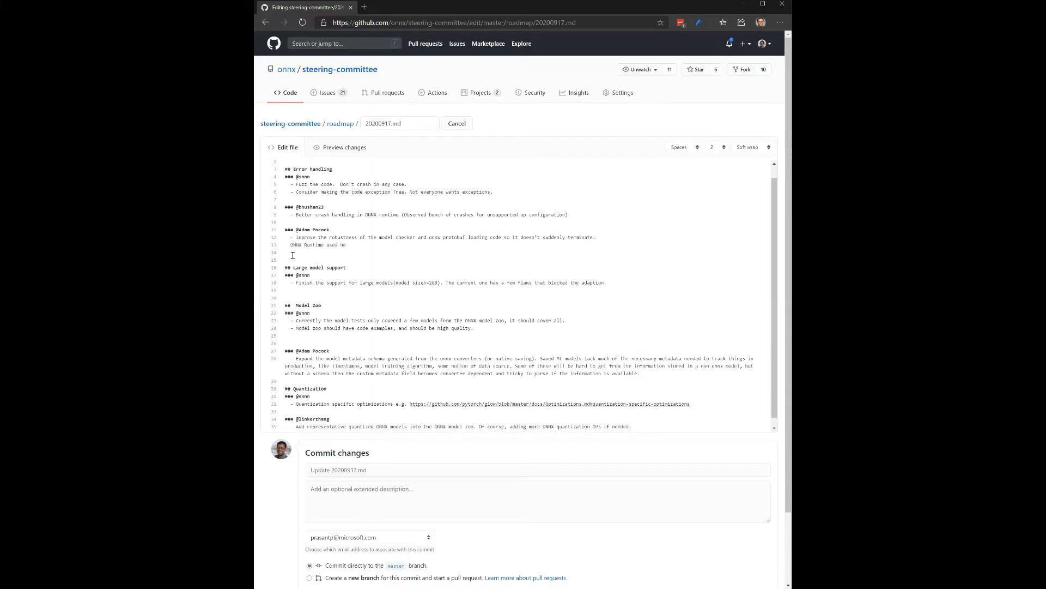
text(me uses the ONNX model loading code which can crash when loading an invalid model)
Delete the ONNX Runtime crash note line and the empty line it leaves behind.
triple_click(417, 245)
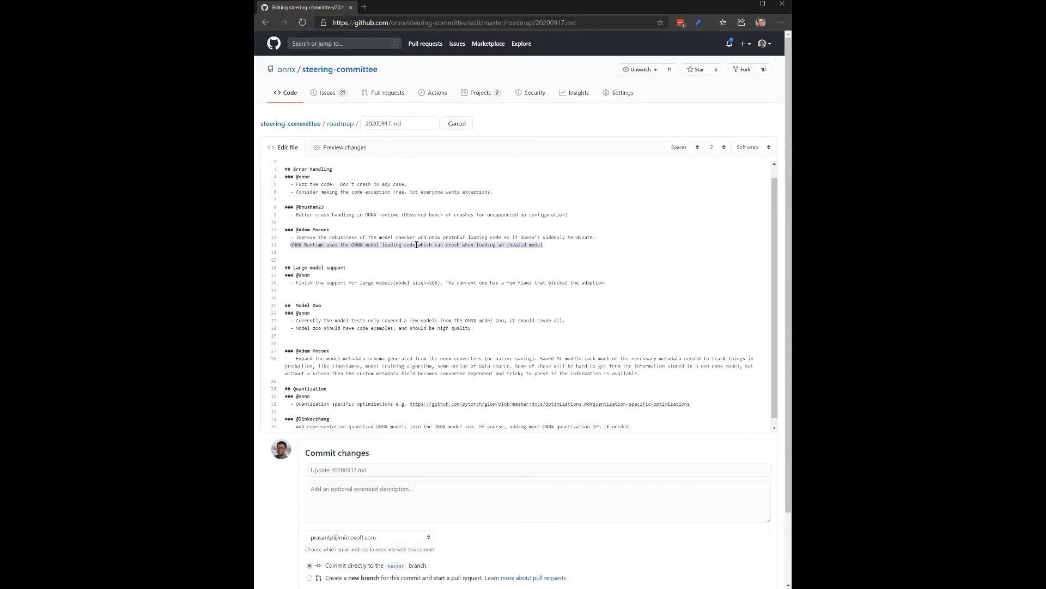
key(BackSpace)
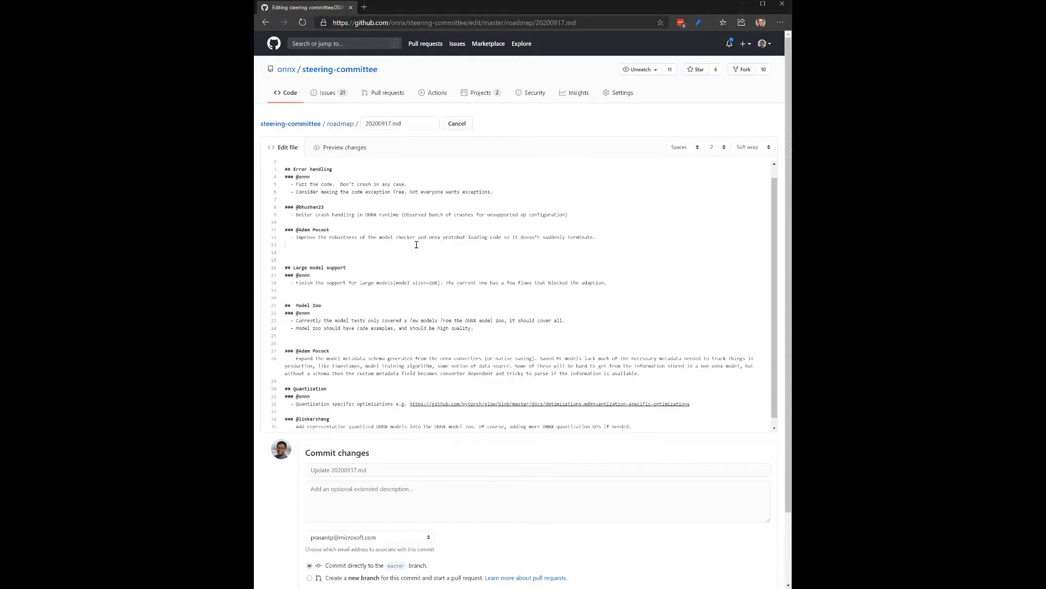
key(BackSpace)
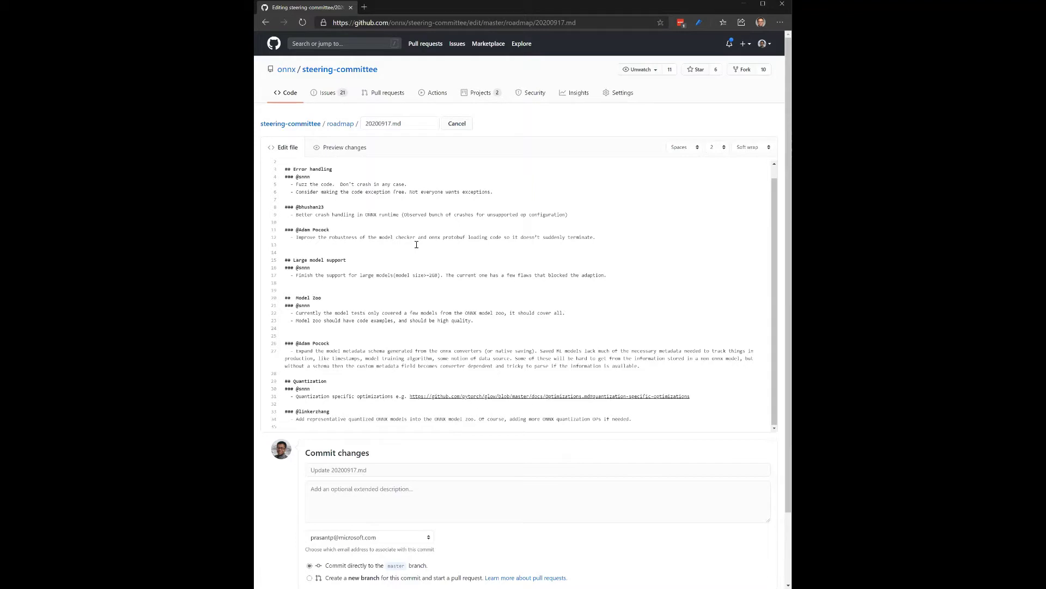
Add the line 'Can ORT use the same checker as ONNX?' under the model checker robustness entry.
key(Return)
text(Can)
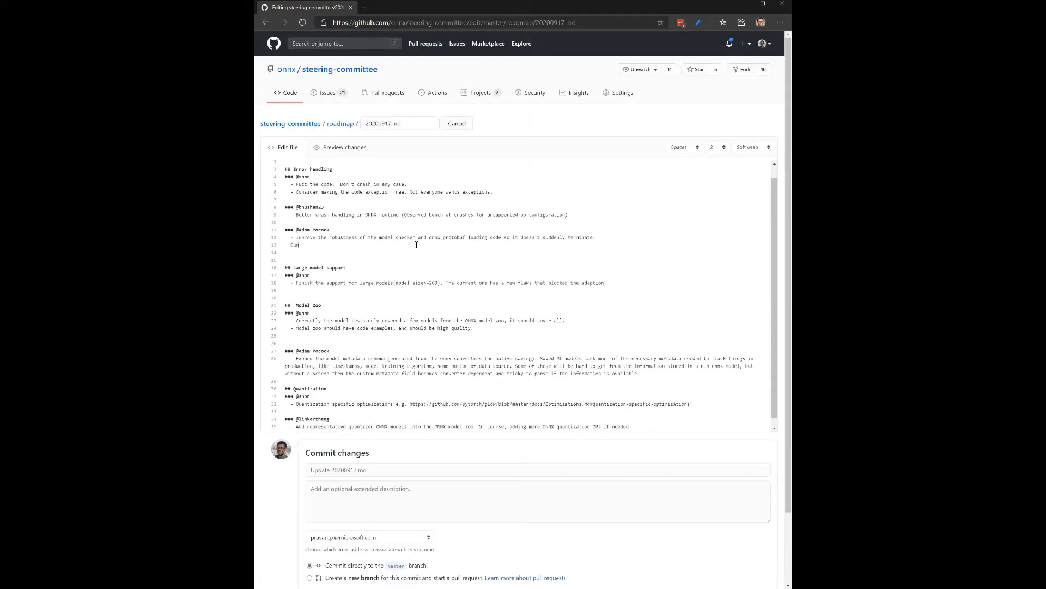
text( ORT use the same checker as ONNX?)
scroll(774, 259, down, 1)
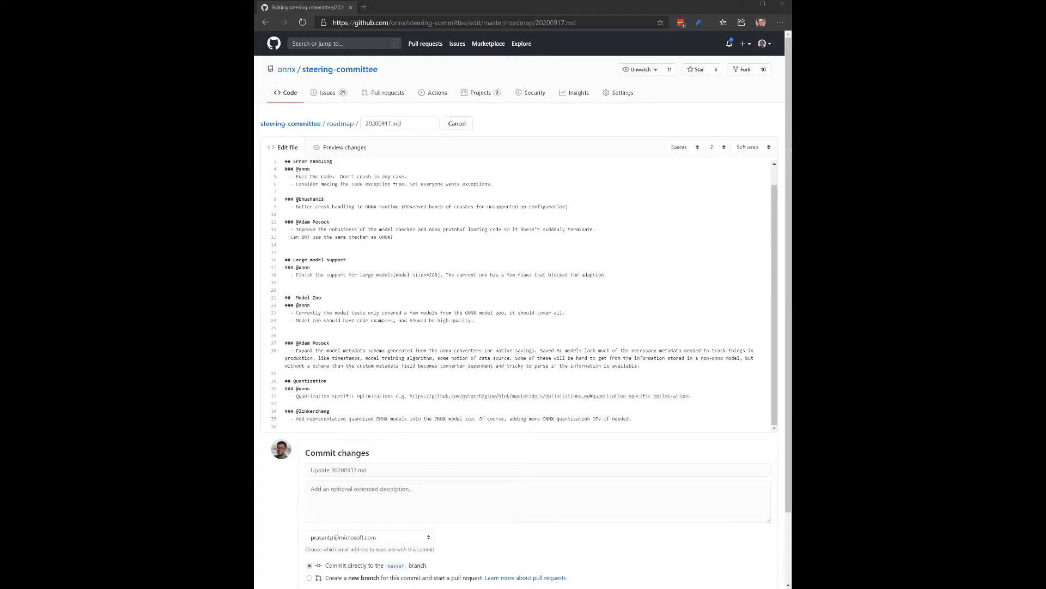
Below the metadata schema item, add 'Add more defined keys for use in the metadata field' with the MetadataProps.md link.
click(650, 369)
key(Return)
text(Add mor)
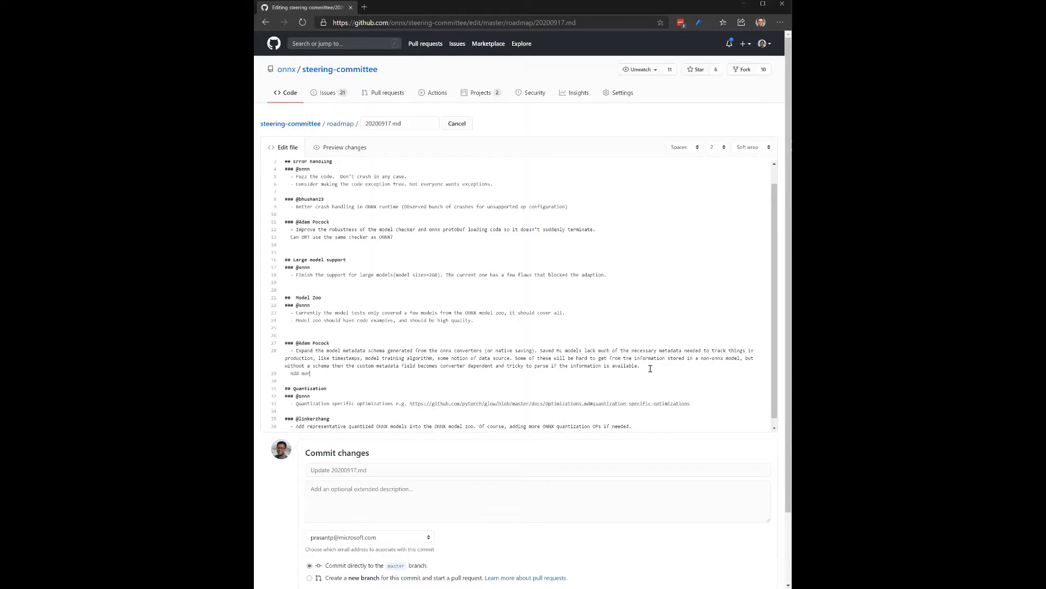
text(e fields to)
text(https://github.com/onnx/onnx/blob/master/docs/MetadataProps.md)
key(Home)
key(BackSpace)
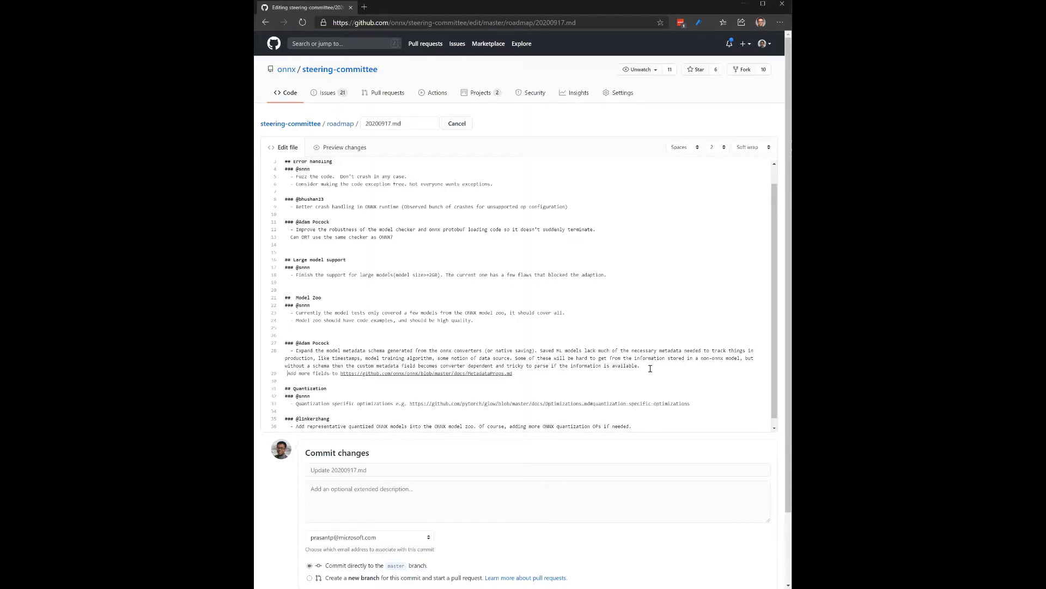
key(Return)
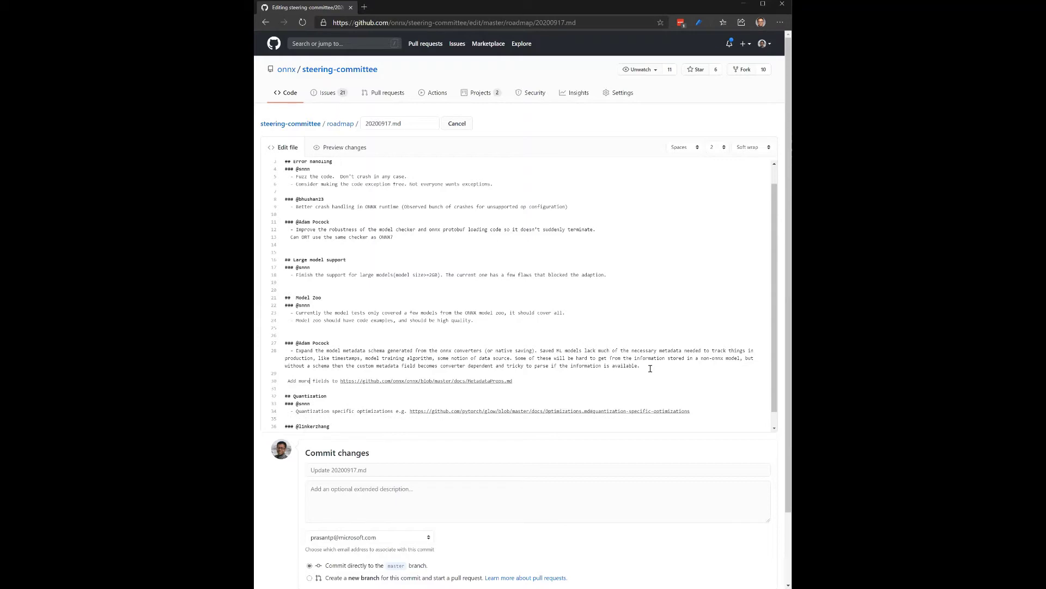
text(defined keys )
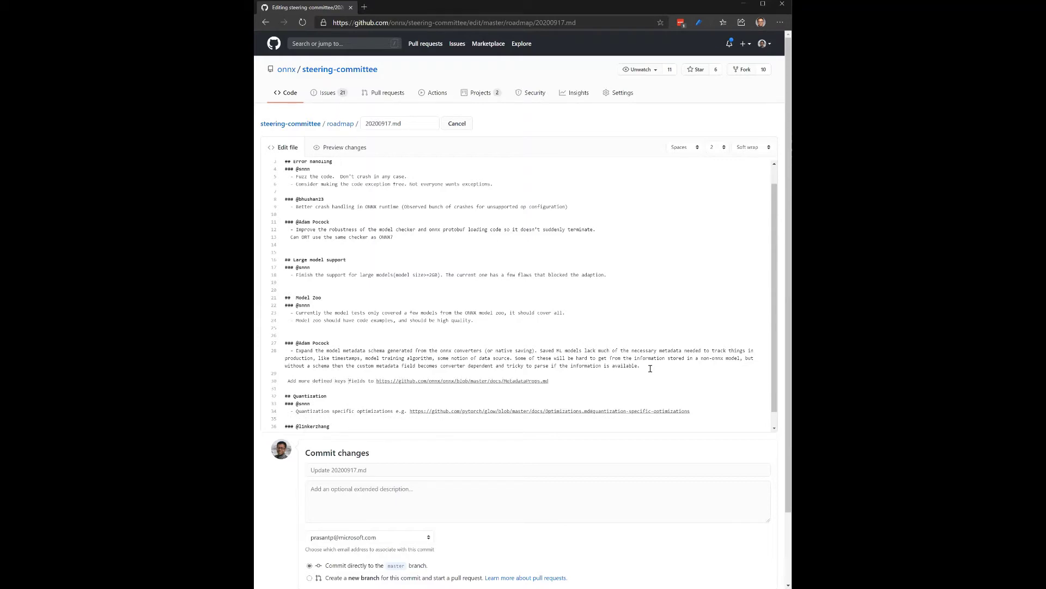
text(for)
text(e in the metadata)
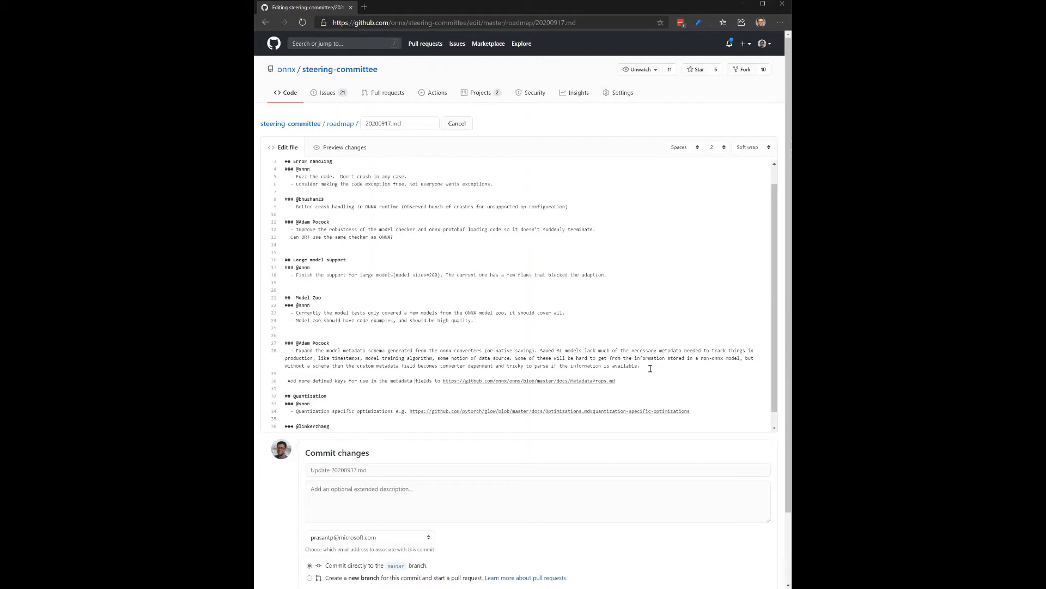
key(Right)
key(Delete)
key(Delete)
key(Delete)
key(Delete)
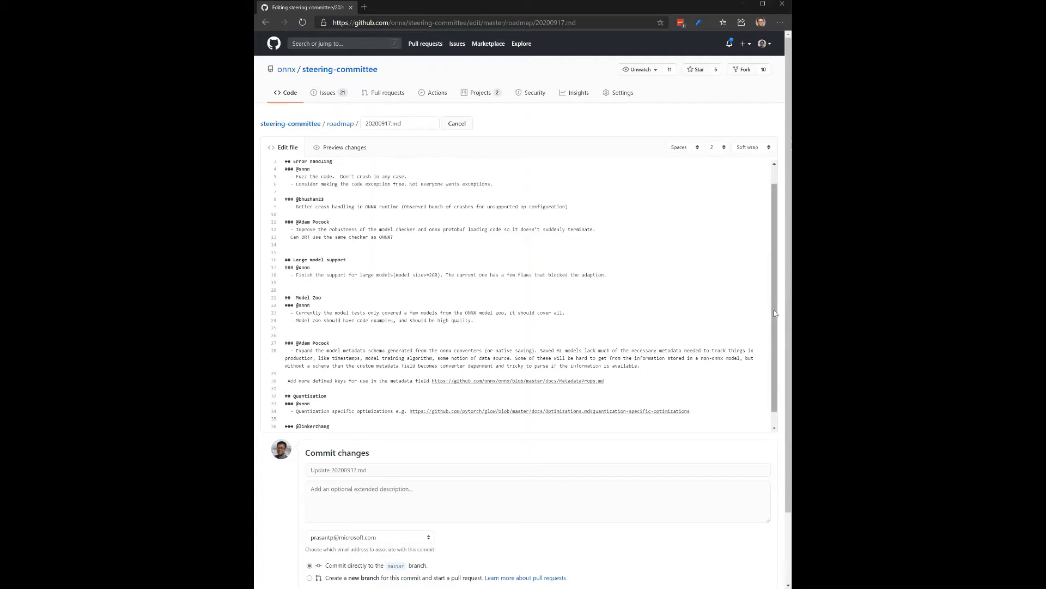
scroll(776, 344, down, 1)
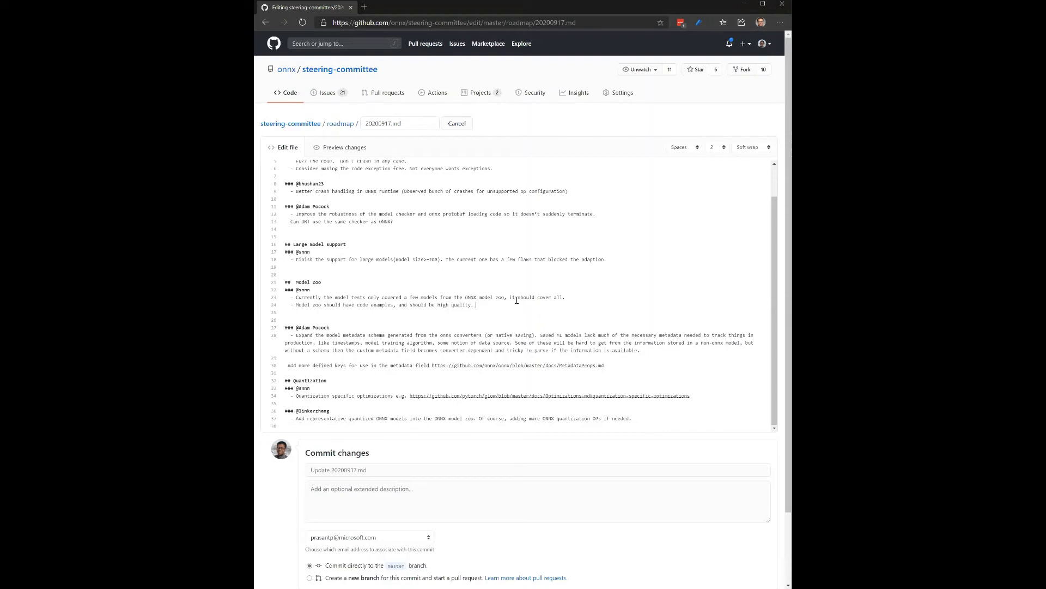
Add 'make sure to show data loading code' below the 'high quality.' line in Model Zoo.
key(Return)
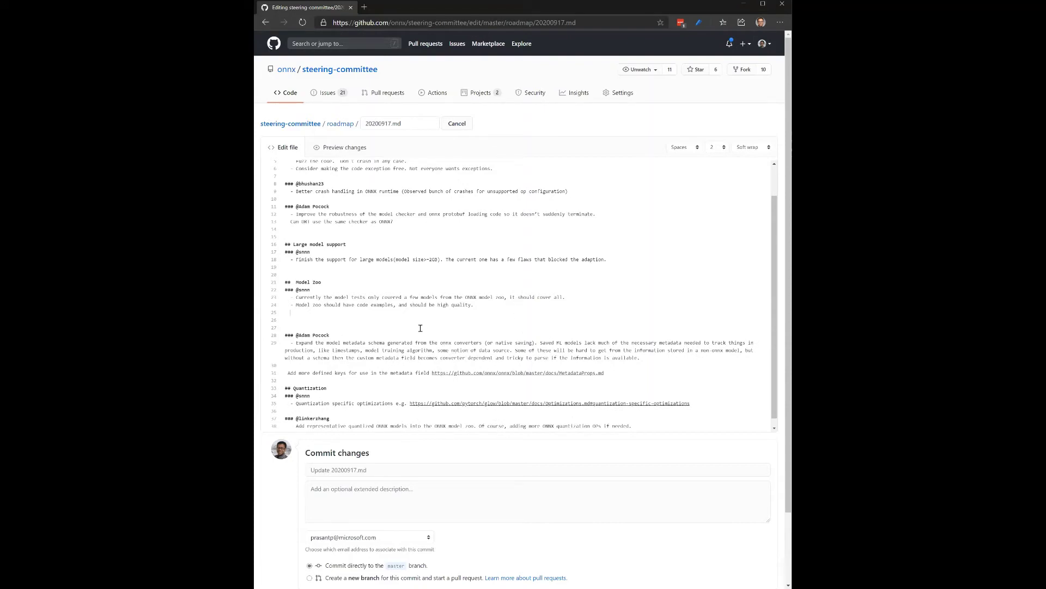
text(make sure to show data loading code)
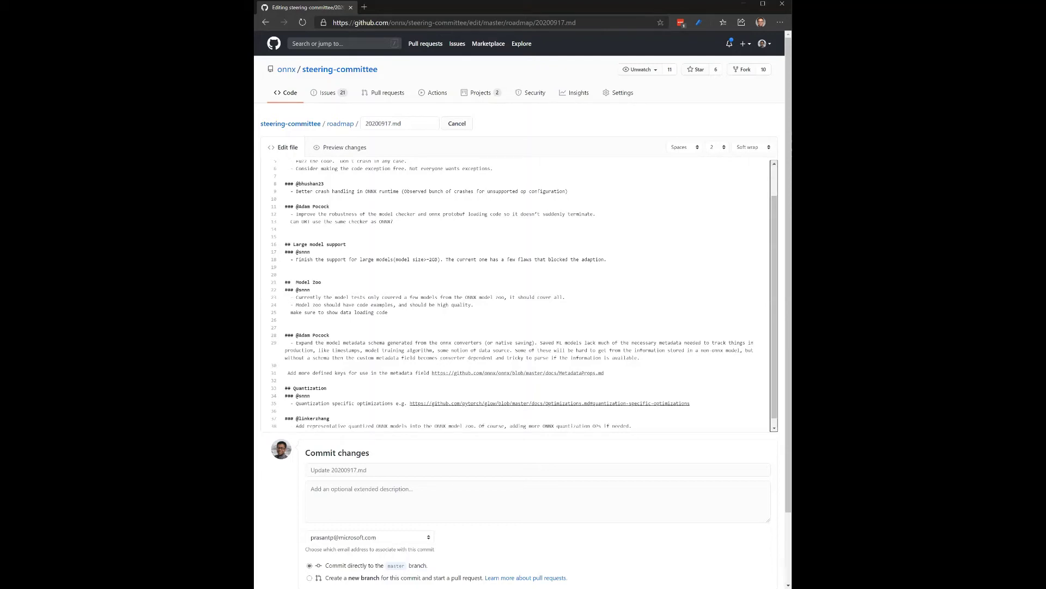
Under the quantized ONNX models note, add the question 'Can we add Huggingface quantized model'.
click(646, 428)
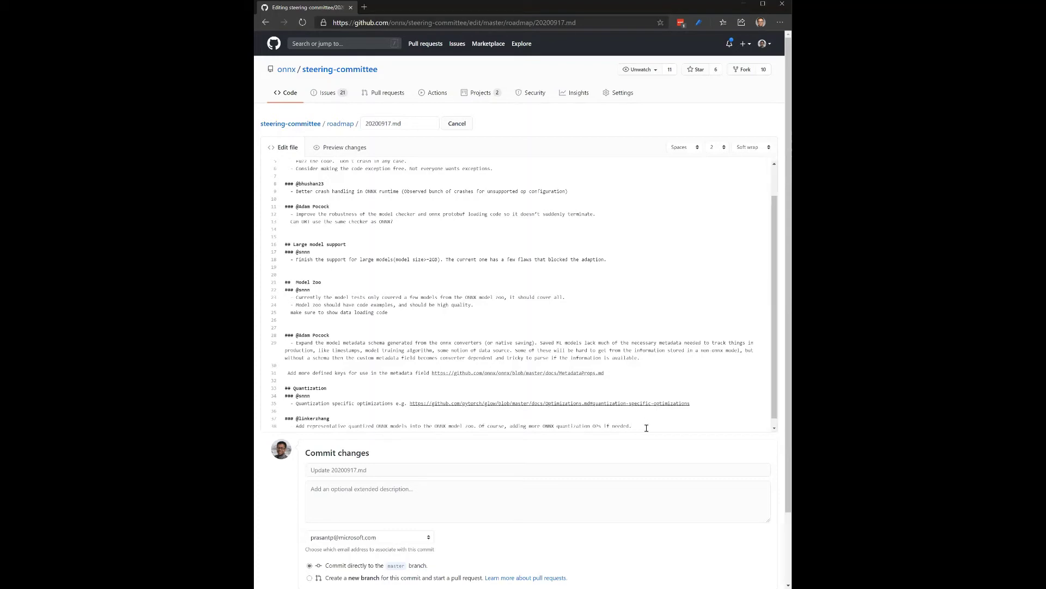
key(Return)
text(Can we add Huggingface qua)
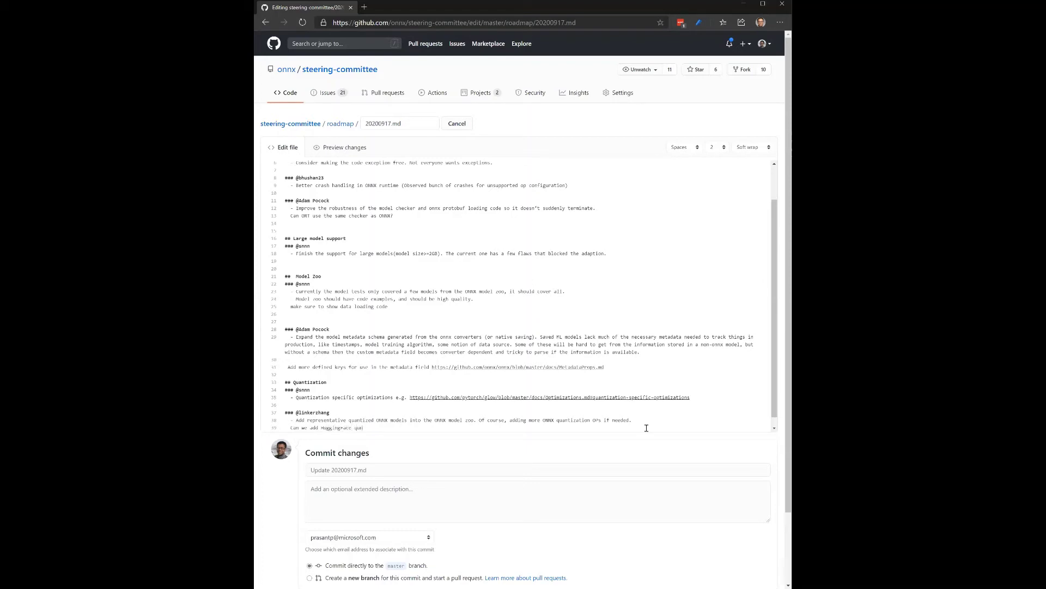
text(ntized model?)
Add a line 'may not be suitable for ONNX' under the quantization optimizations link.
drag(696, 398, 298, 398)
click(298, 398)
key(Return)
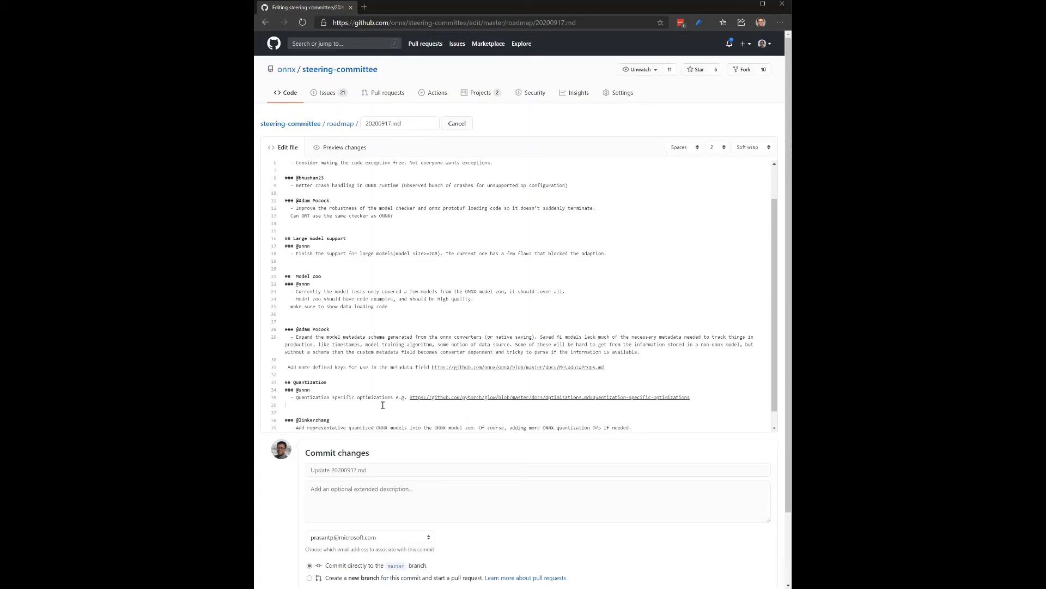
text(may not be suitable for ONNX -)
Finish the quantization note with '- better left for the runtimes'.
key(Home)
key(ctrl+shift+Right)
click(382, 405)
text(tter left for the runtimes)
Add a '## Language bindings' heading at the end of the notes with an attendee '### @' heading below it.
scroll(724, 428, down, 1)
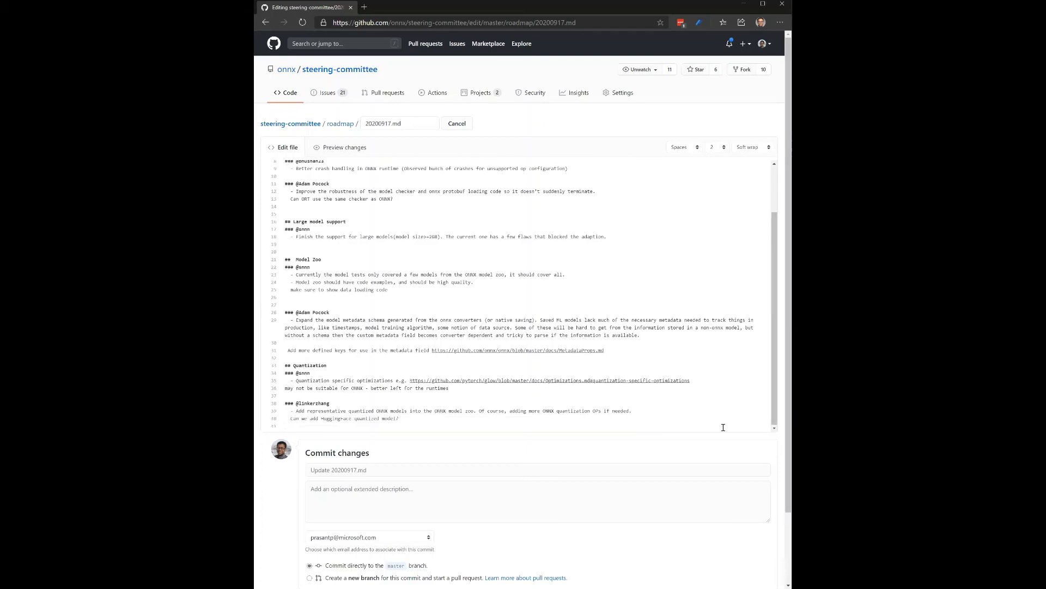
key(Return)
key(Return)
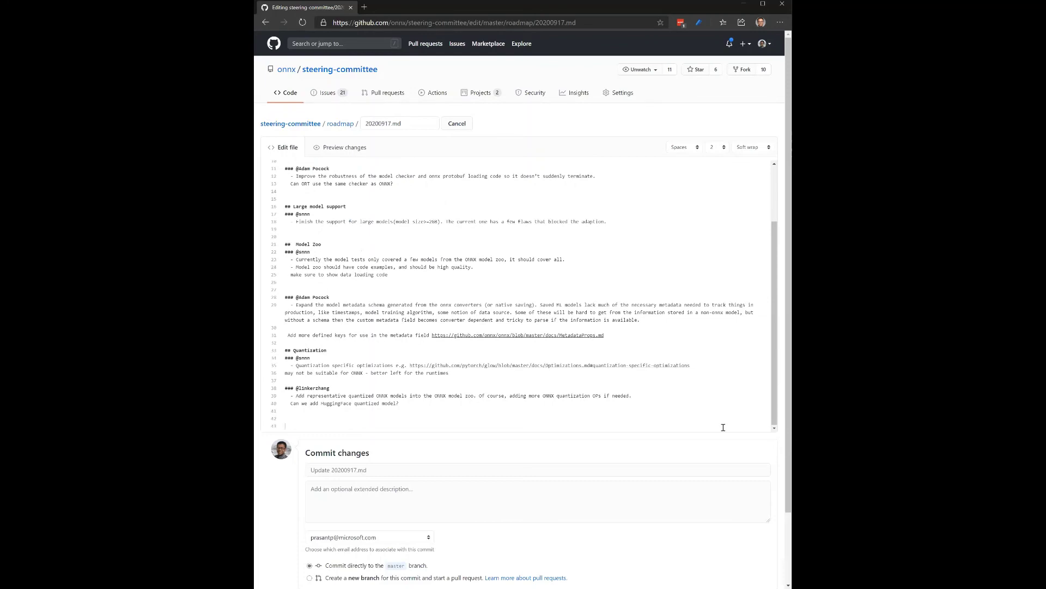
text(## Language bindings)
key(Return)
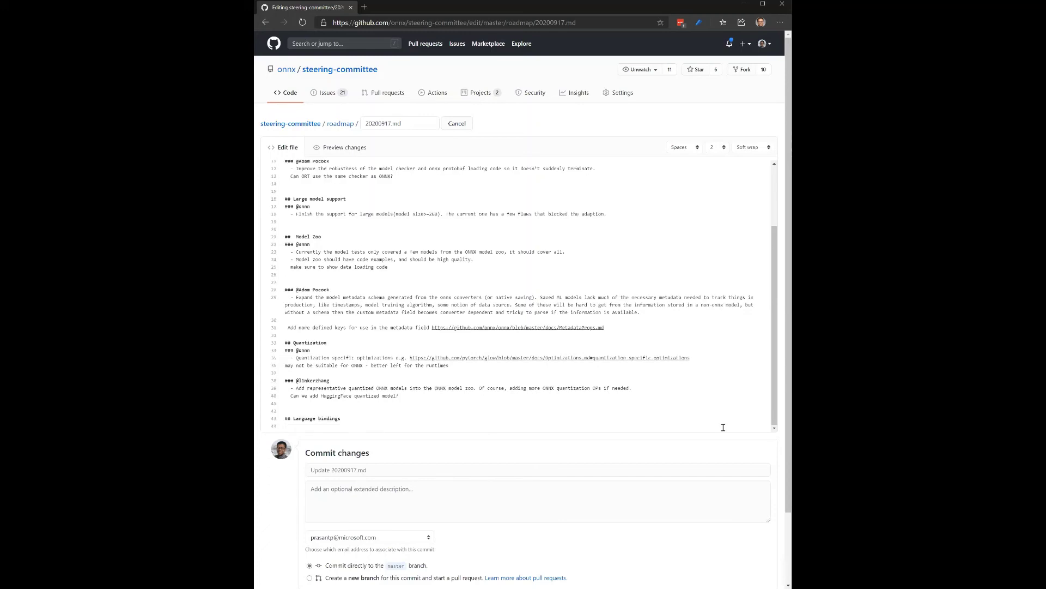
text(### @Adam)
Add the indented note about supporting languages besides Python and C, Java in particular.
key(Return)
text(support o)
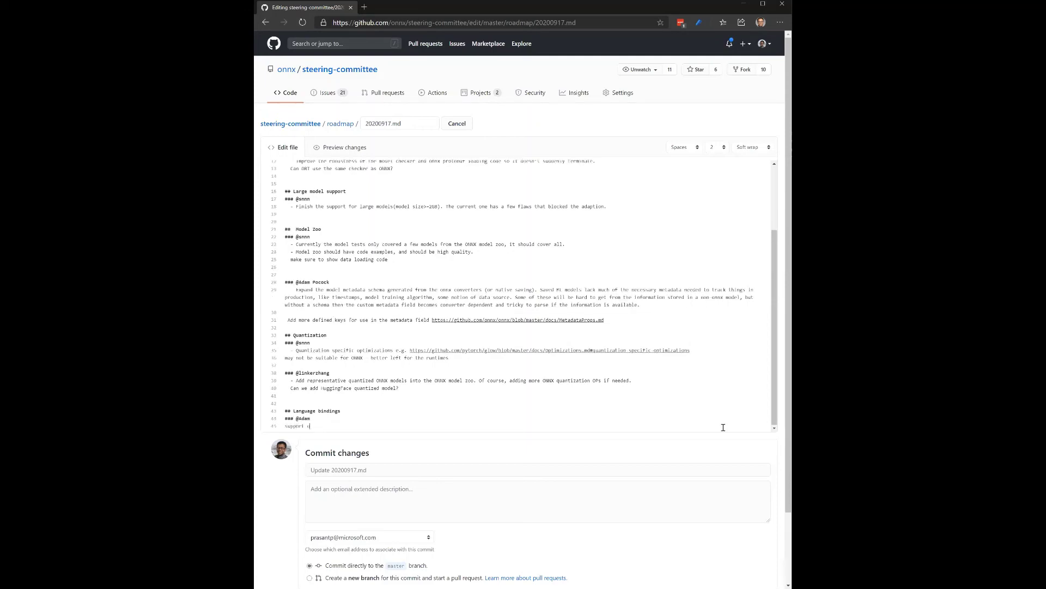
text(fher languages besides Pytho)
key(Home)
text(Python and C. Java in particular)
key(Return)
Add the indented note 'ONNX Runtime support Java, but ONNX tools do not', removing leftover words.
text(ONNX Runtim)
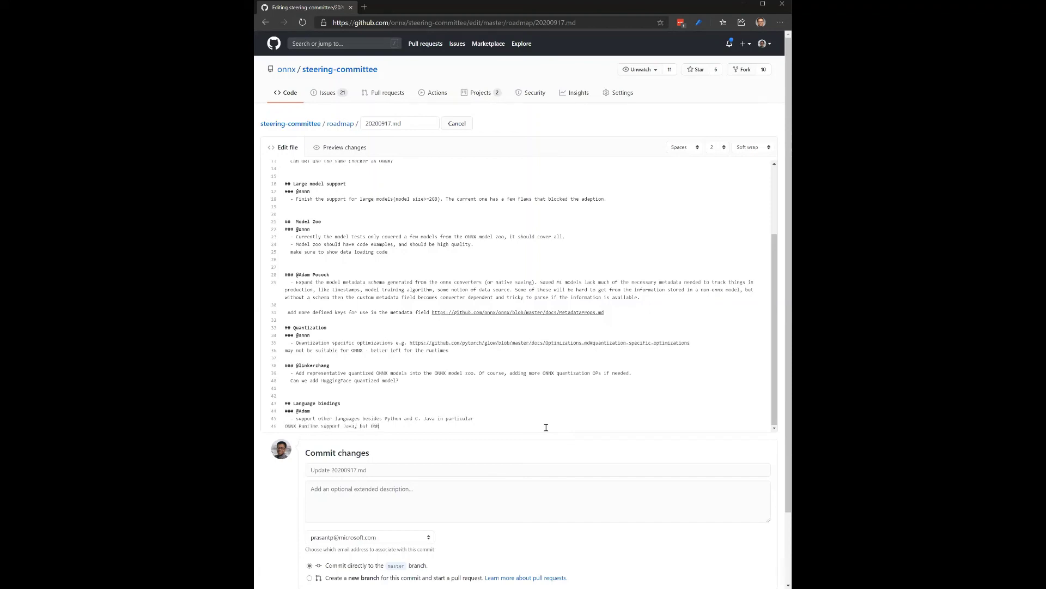
text(X)
text( itself)
text( does)
text(tools do not)
key(shift+Right)
key(shift+Right)
key(shift+Right)
key(shift+Right)
key(shift+Right)
key(shift+Right)
key(shift+Right)
key(shift+Right)
key(shift+Right)
key(shift+Right)
key(shift+Right)
key(shift+Right)
key(shift+Right)
key(shift+Right)
key(shift+Right)
key(BackSpace)
key(Home)
Insert '(converters, model loaders, etc)' before 'do not' in the Java support note.
click(408, 426)
text(converters, model loaders)
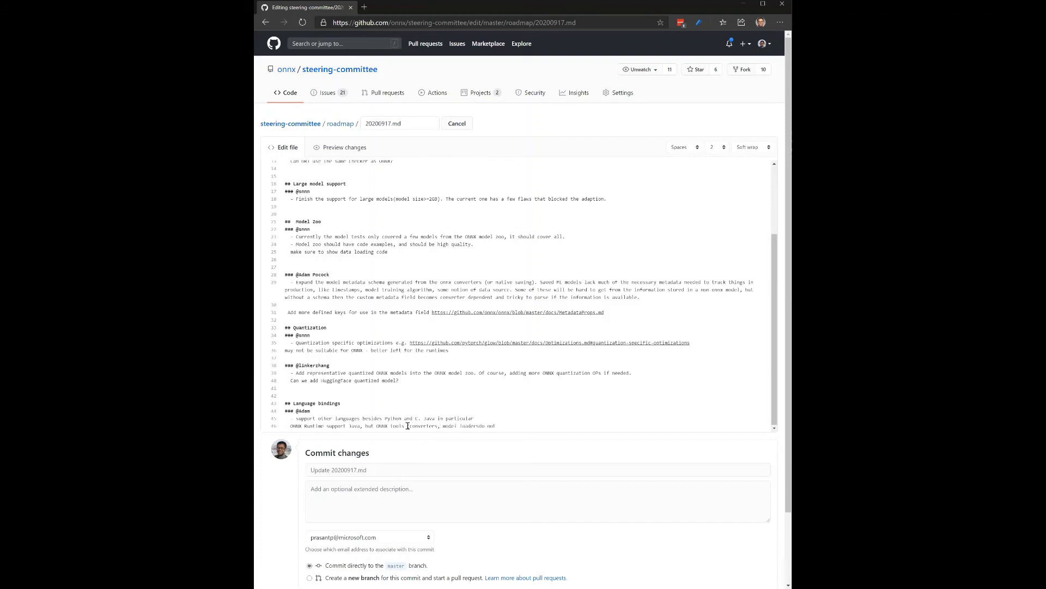
text(, etc))
Add a new note line below the tools note reading 'Need Java8+ for use in Spark'.
key(Return)
text(Need Java for)
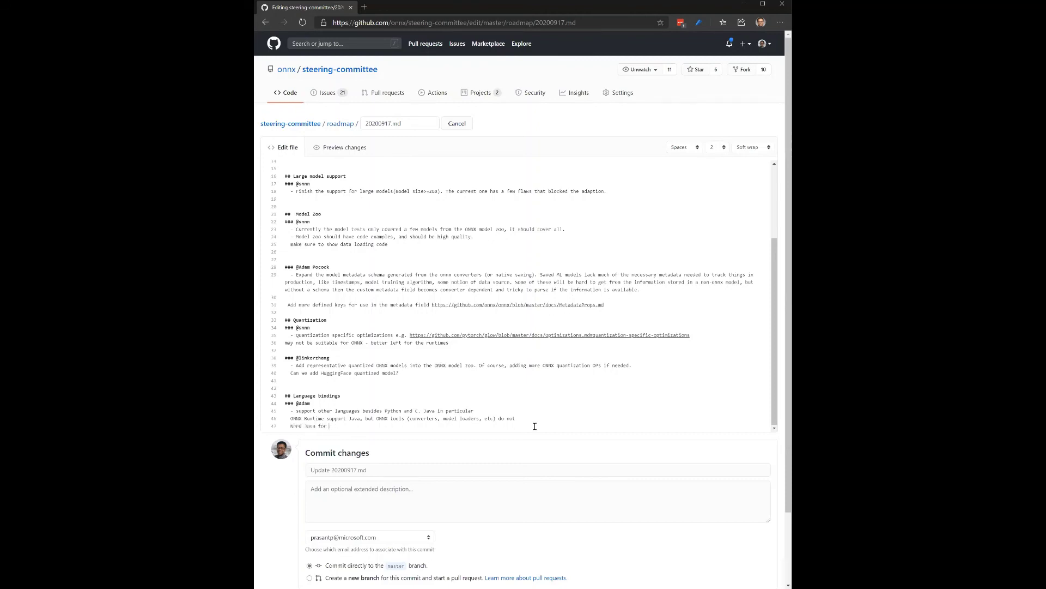
text( use in Spark)
text(8+)
Complete the second attendee's name in the heading and prefix it with '@'.
text(ick)
key(ctrl+Left)
text(@)
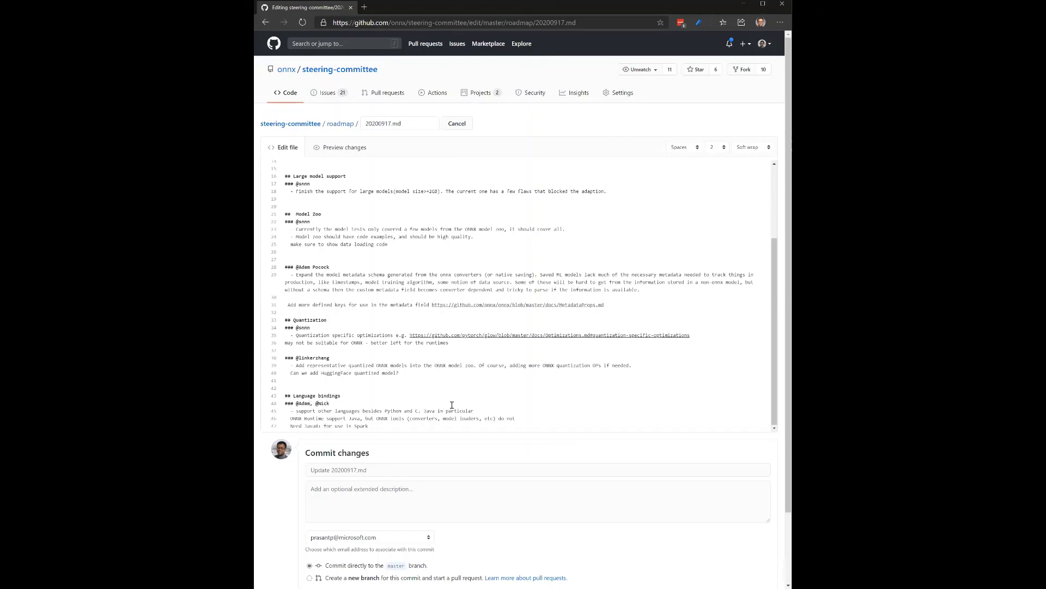